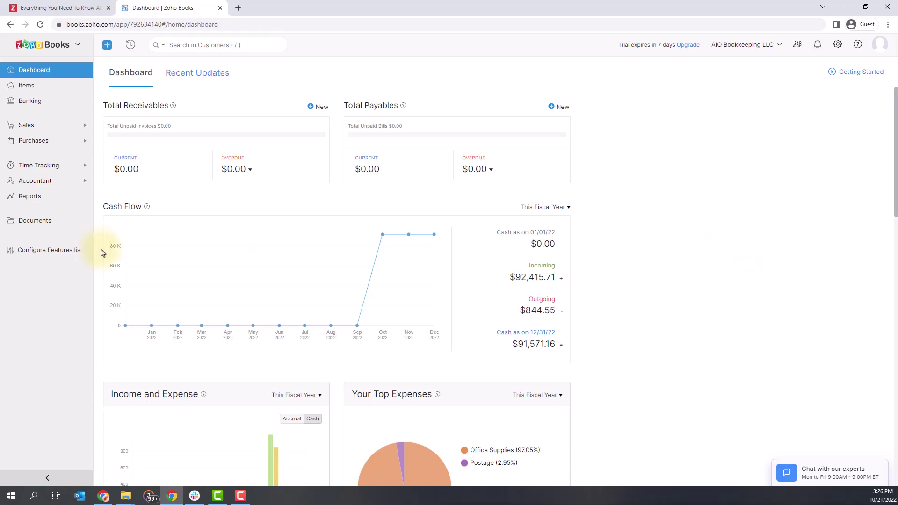
# - Start a new expense from the Purchases > Expenses list
pyautogui.click(64, 143)
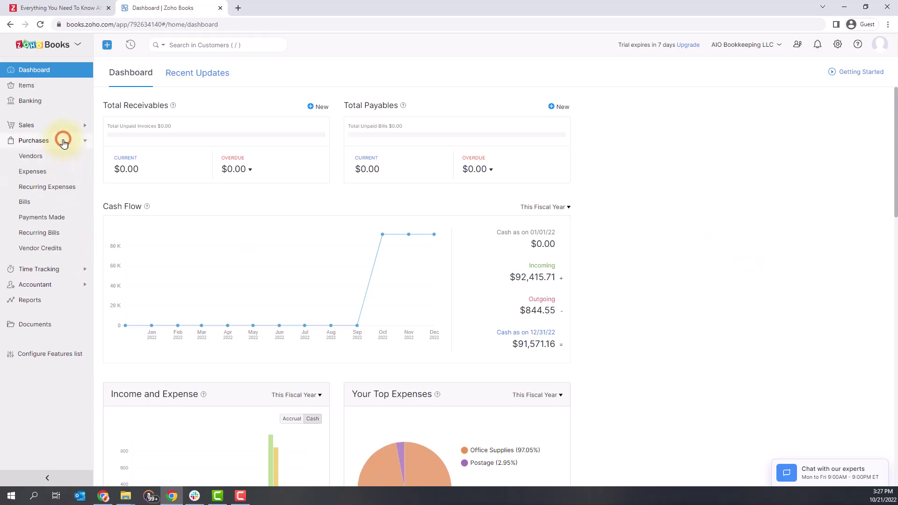
pyautogui.click(61, 173)
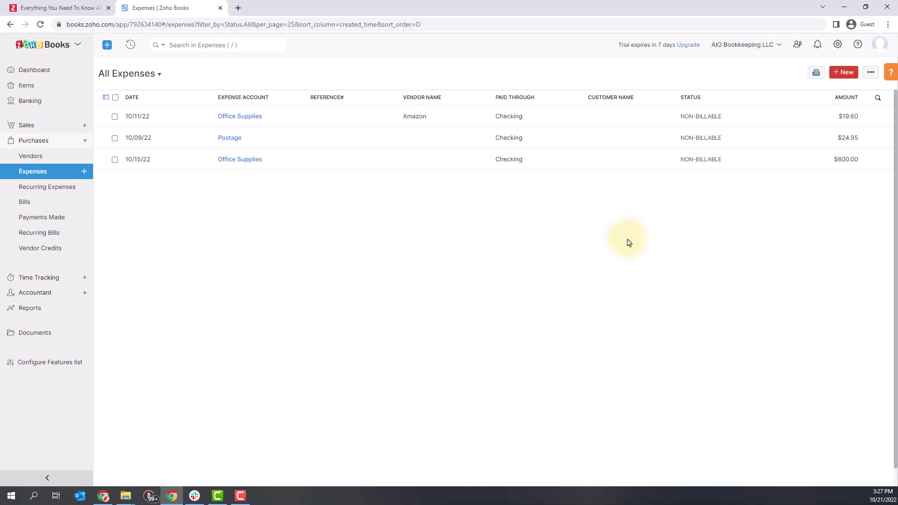
pyautogui.click(845, 74)
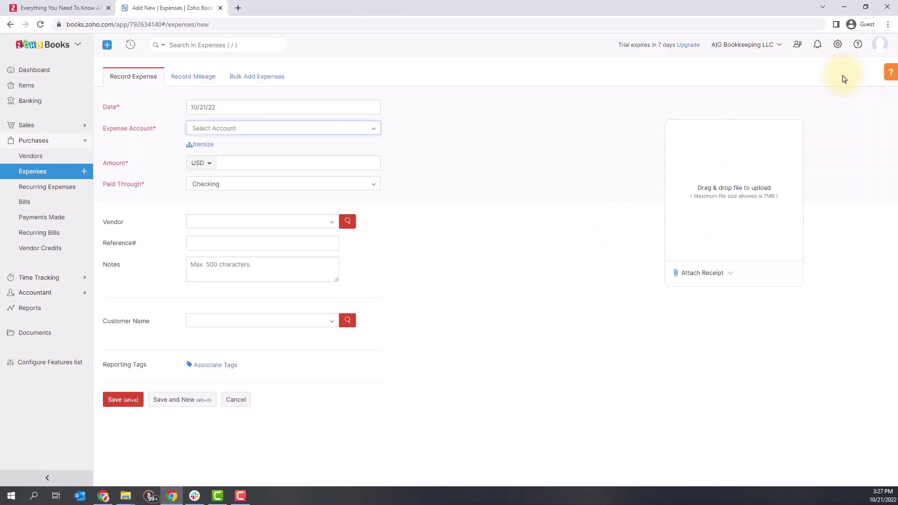
# - Set the expense date to October 3, 2022 (10/03/22)
pyautogui.click(520, 149)
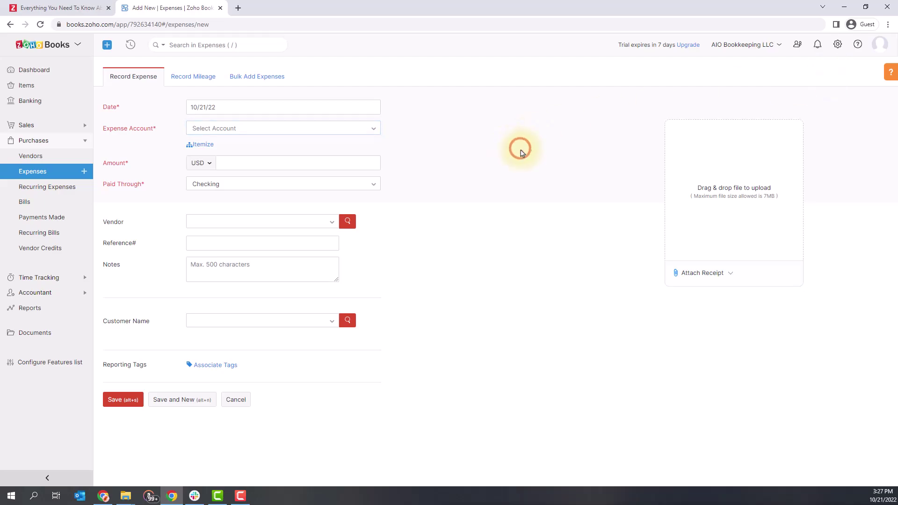
pyautogui.click(338, 106)
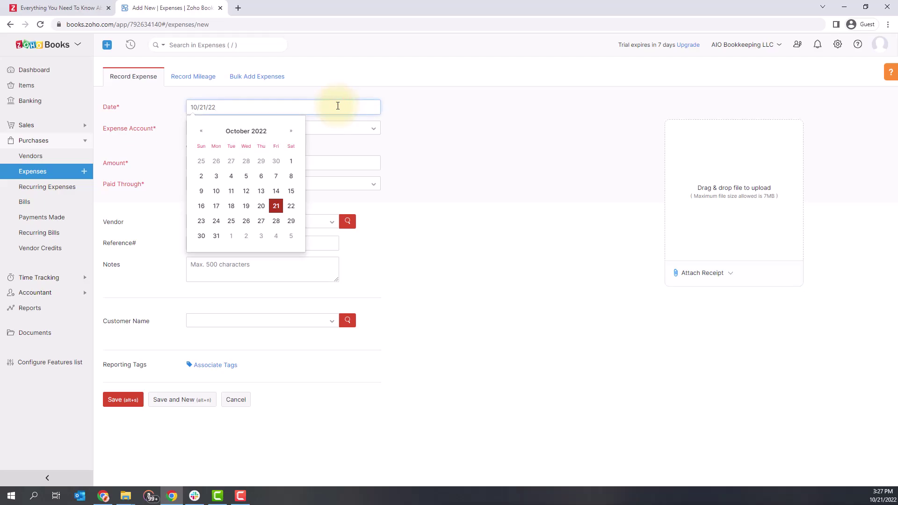
pyautogui.click(218, 177)
pyautogui.click(458, 136)
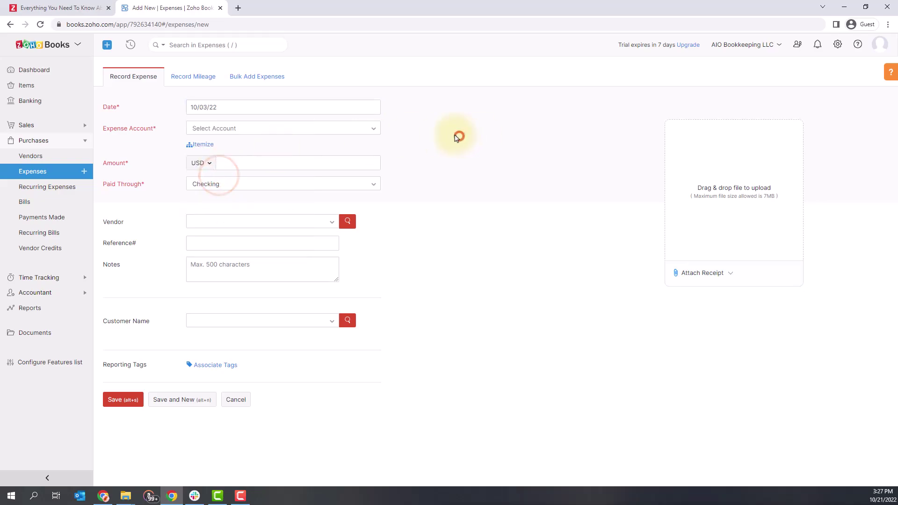
# - Choose Storage Unit from the Expense Account list
pyautogui.click(350, 133)
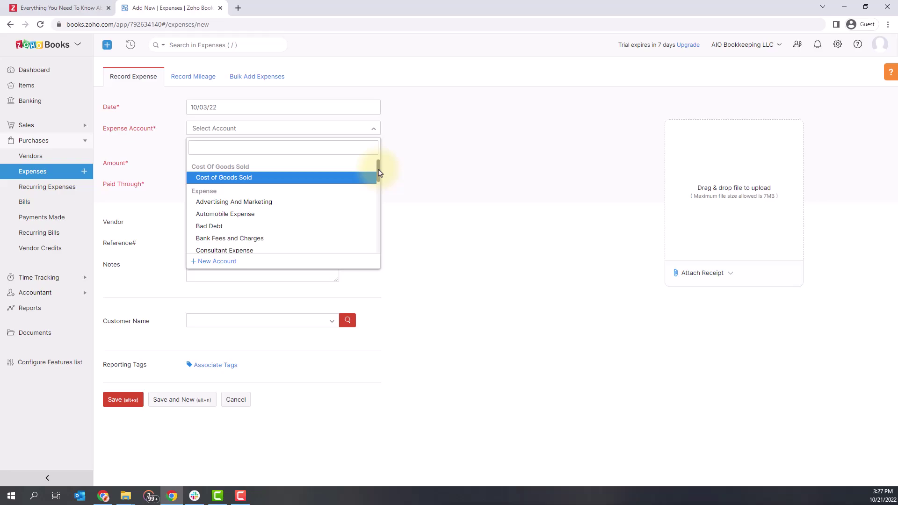
pyautogui.moveTo(379, 173); pyautogui.dragTo(380, 225)
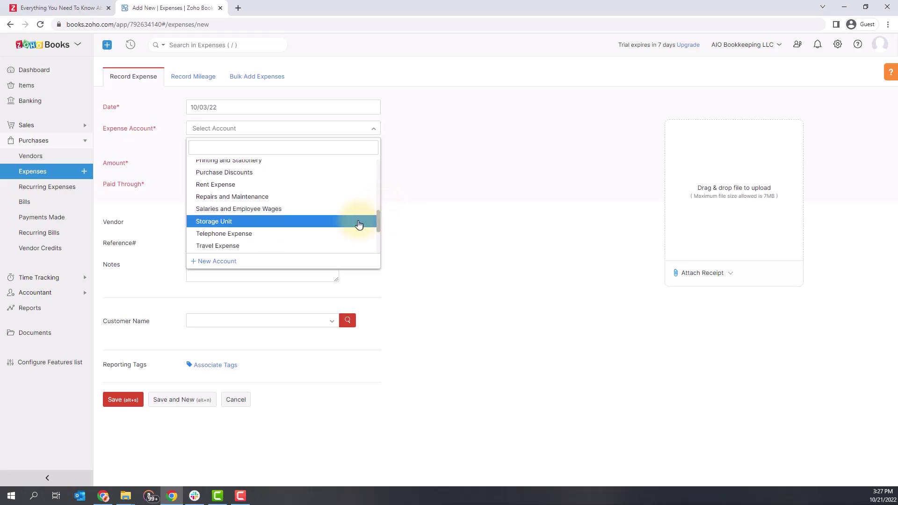
pyautogui.click(358, 224)
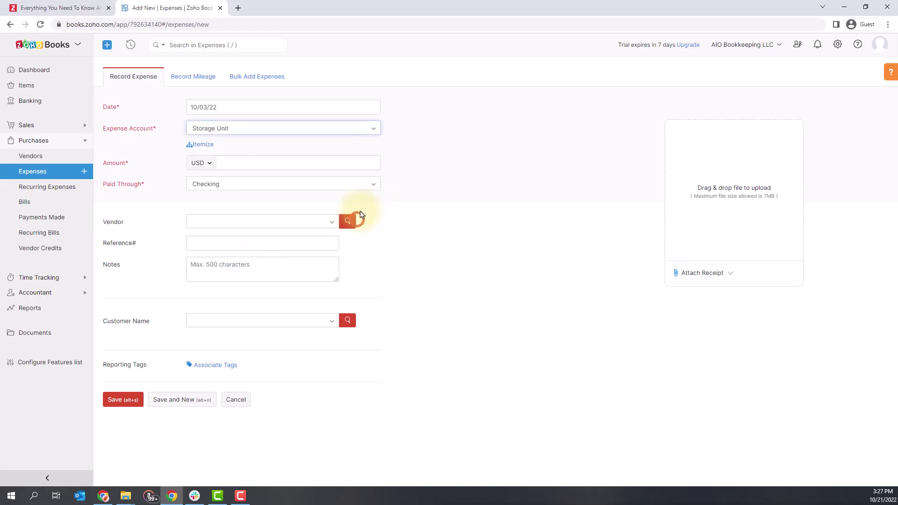
pyautogui.click(374, 131)
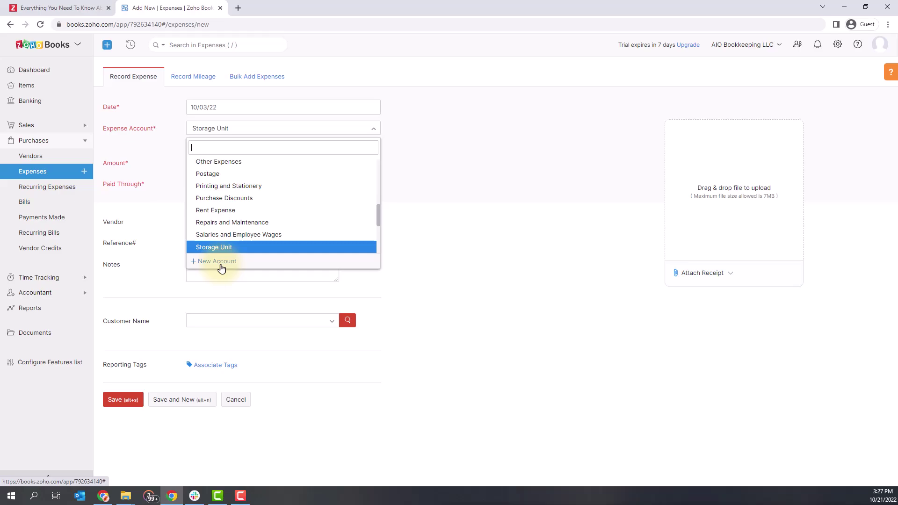
# - Enter 144.00 as the expense amount
pyautogui.click(396, 162)
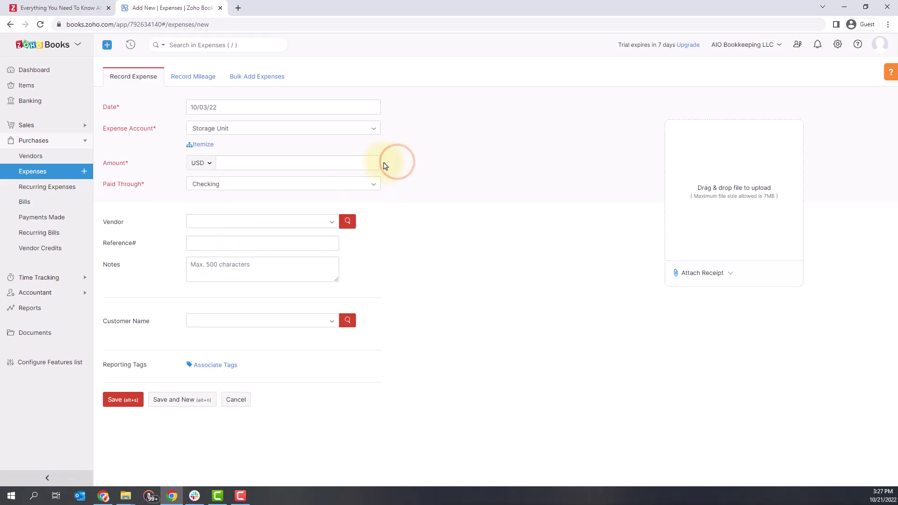
pyautogui.click(312, 163)
pyautogui.write('144')
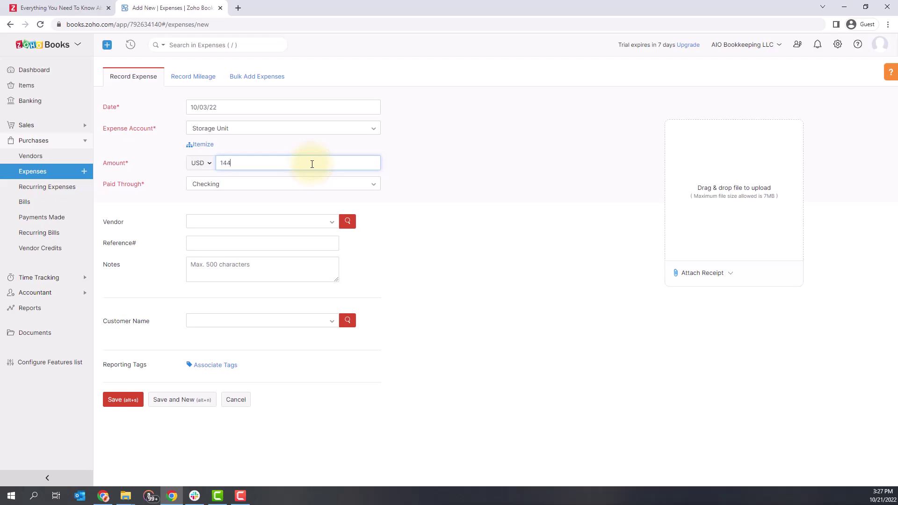
pyautogui.write('.00')
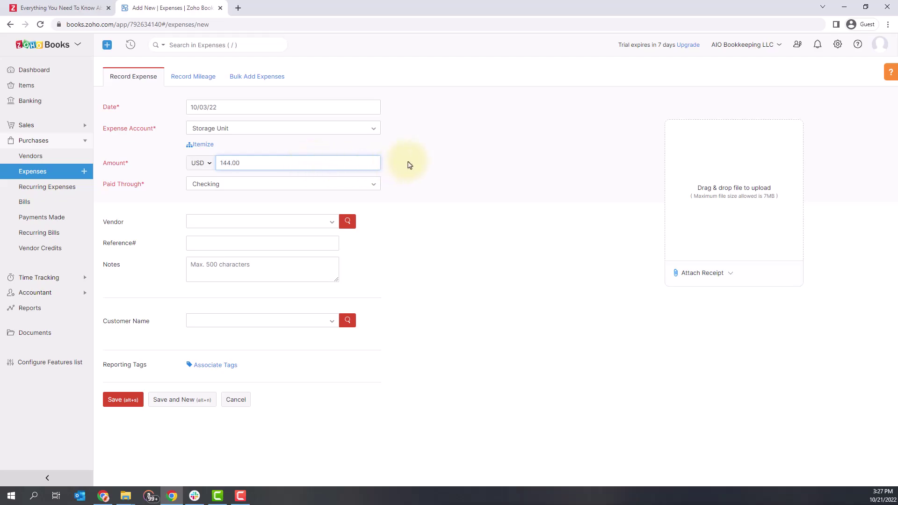
pyautogui.click(413, 167)
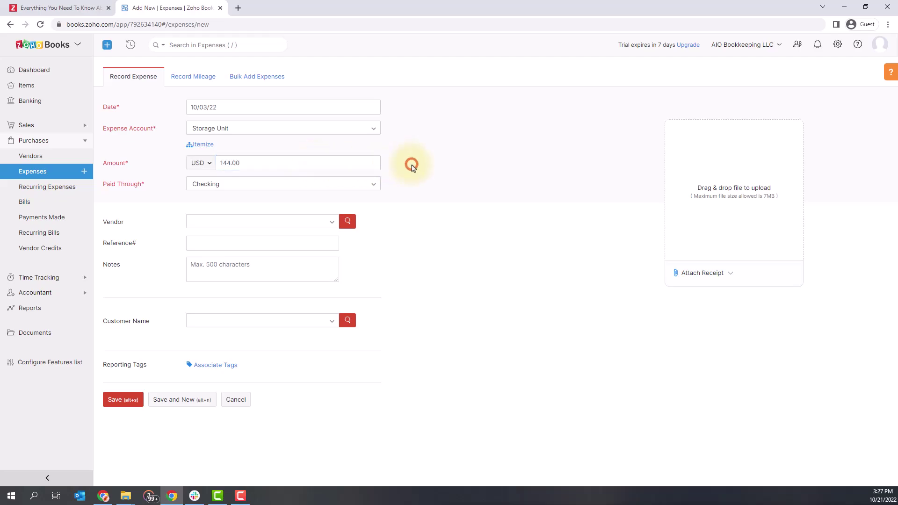
# - Keep Checking as the Paid Through account
pyautogui.click(375, 188)
pyautogui.scroll(-1, 378, 247)
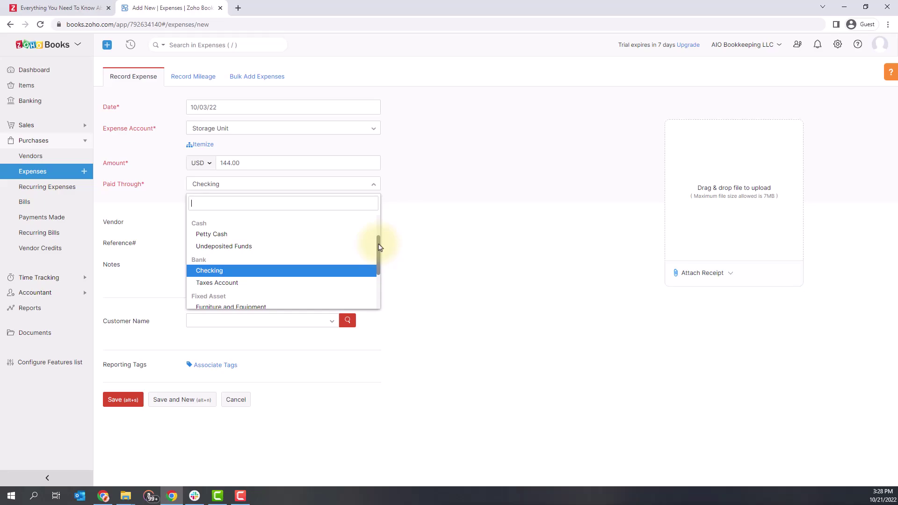
pyautogui.click(308, 271)
pyautogui.click(435, 184)
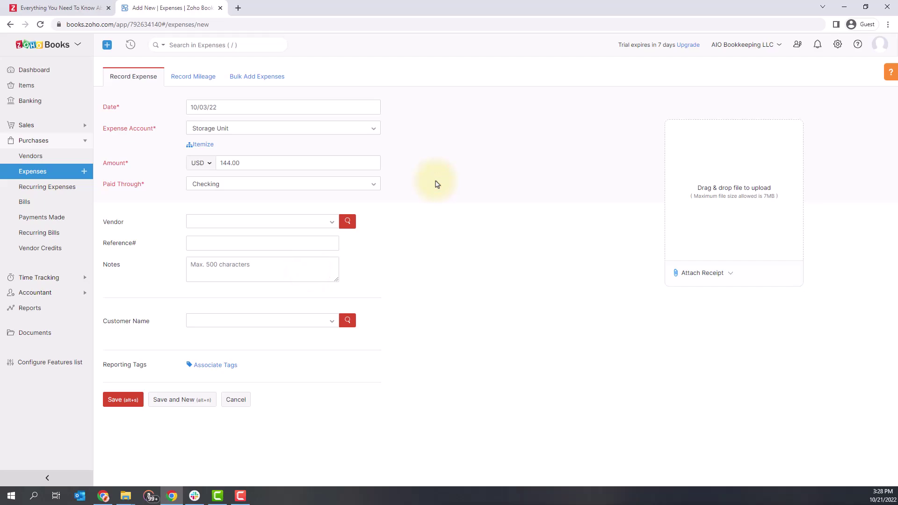
# - Select Public Storage as the vendor, closing the New Vendor form without saving
pyautogui.click(273, 220)
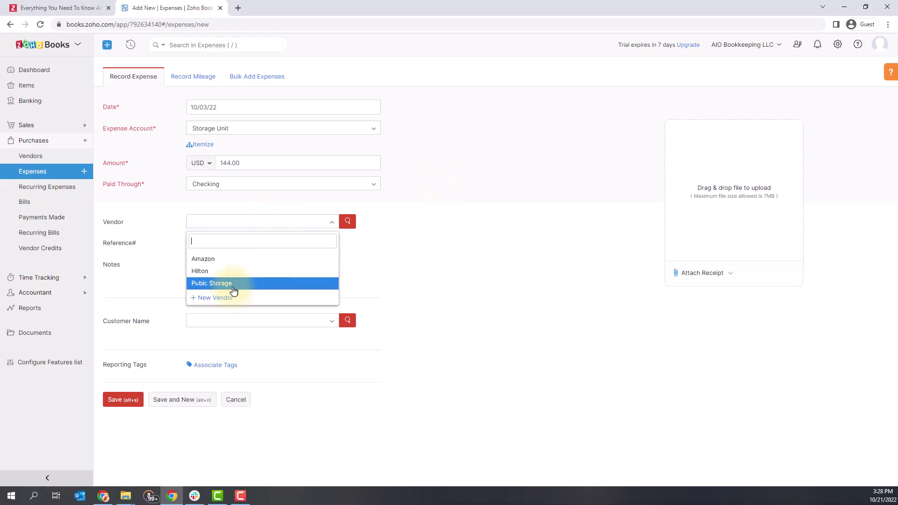
pyautogui.click(244, 283)
pyautogui.click(272, 224)
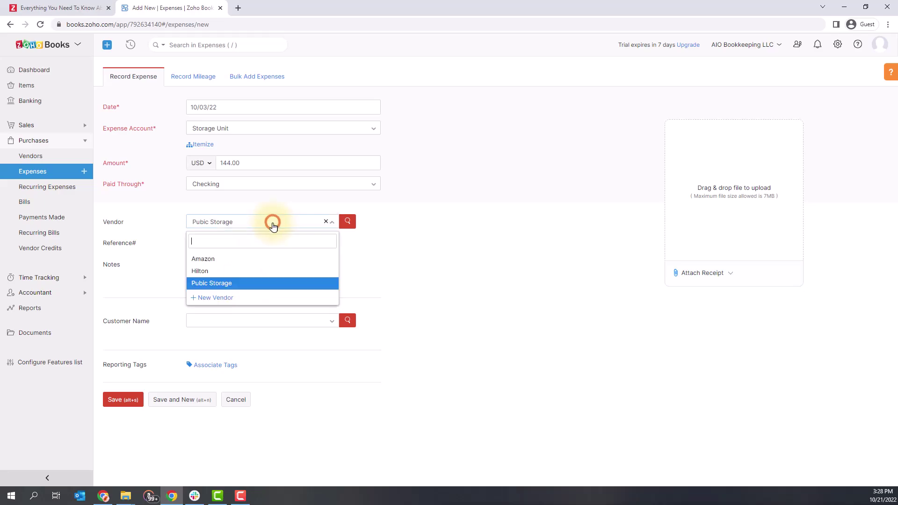
pyautogui.click(222, 300)
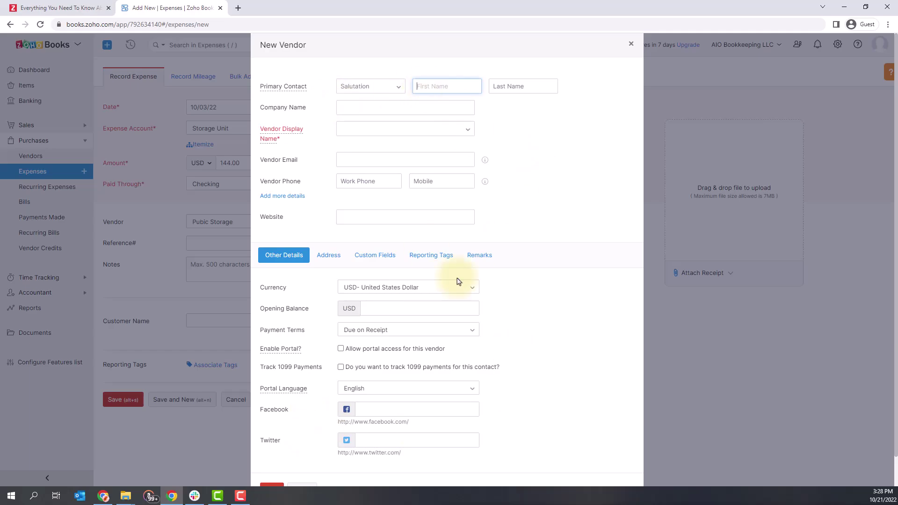
pyautogui.click(630, 44)
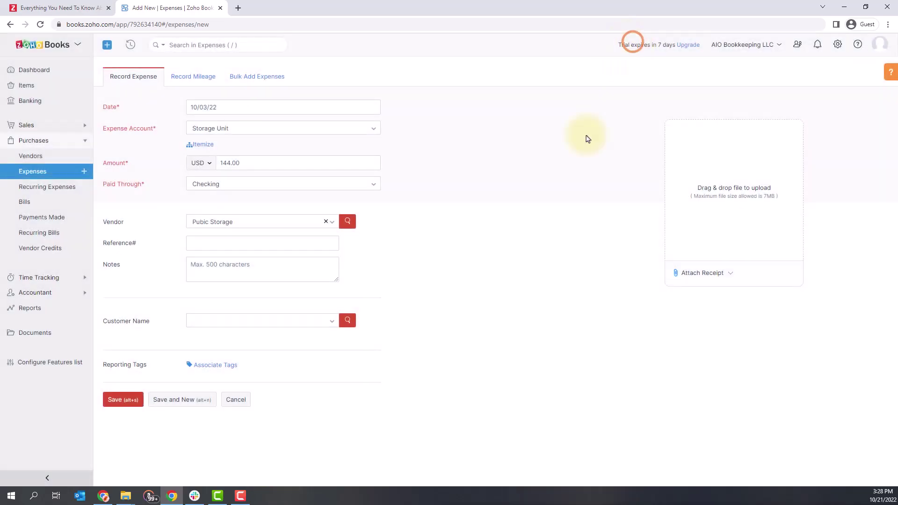
pyautogui.click(471, 281)
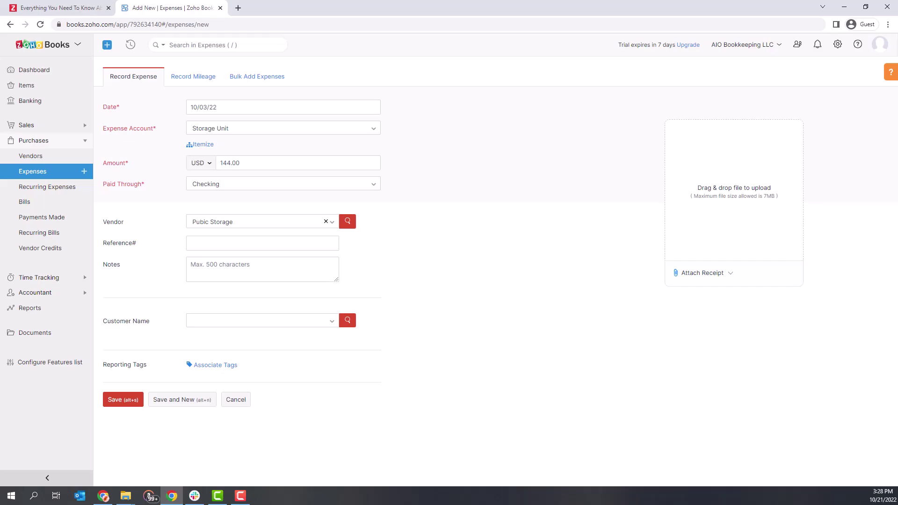
# - Attach receipt.pdf to the expense by dropping it onto the upload area
pyautogui.moveTo(897, 234); pyautogui.dragTo(754, 230)
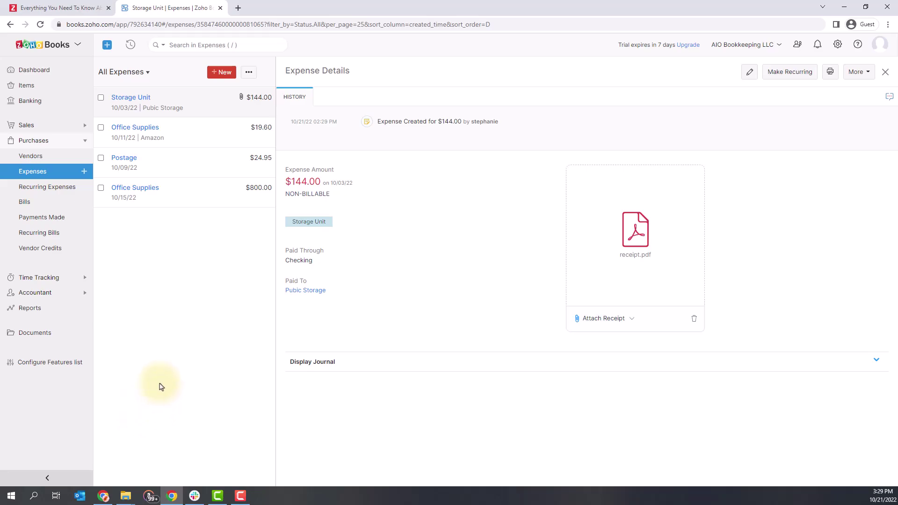
# - Match Checking's $144.00 Public Storage withdrawal to the Storage Unit expense
pyautogui.click(59, 101)
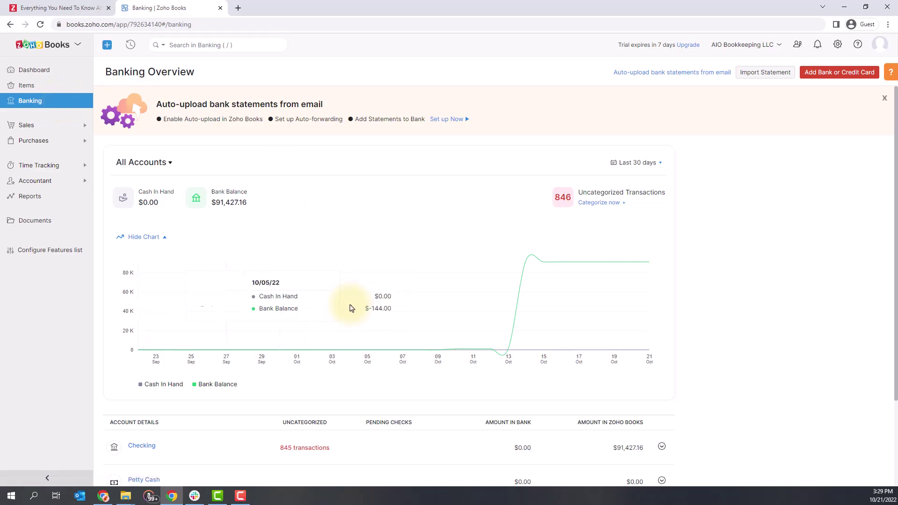
pyautogui.click(311, 448)
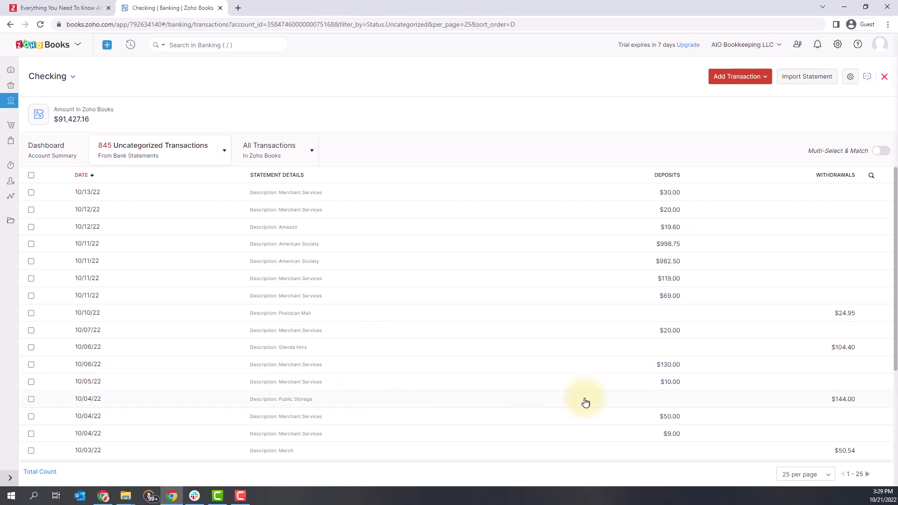
pyautogui.click(463, 401)
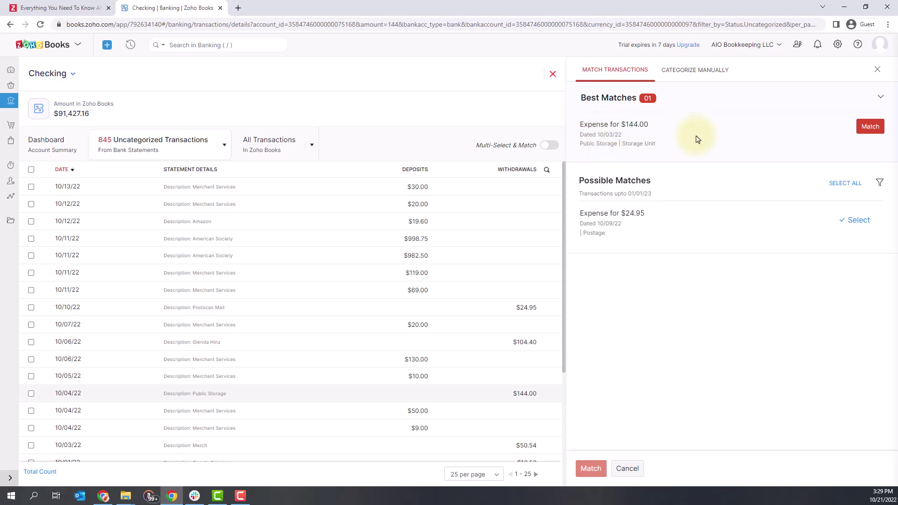
pyautogui.click(860, 130)
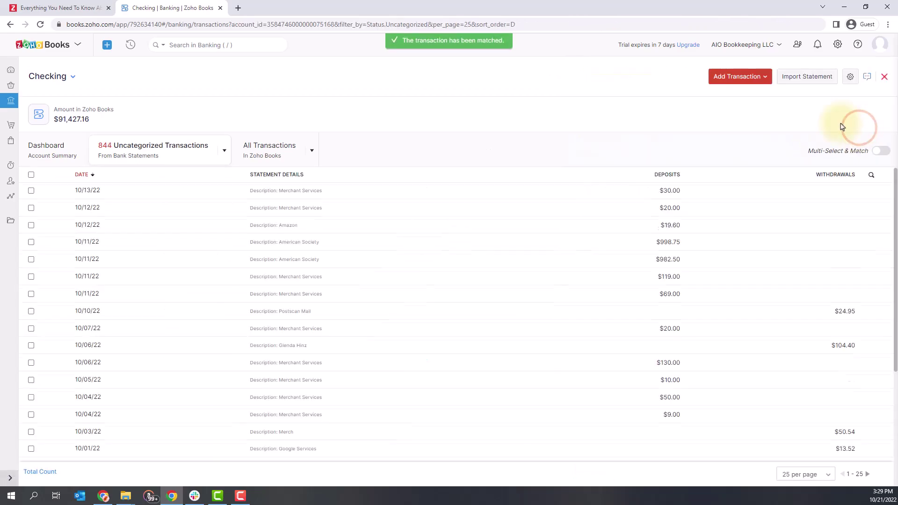